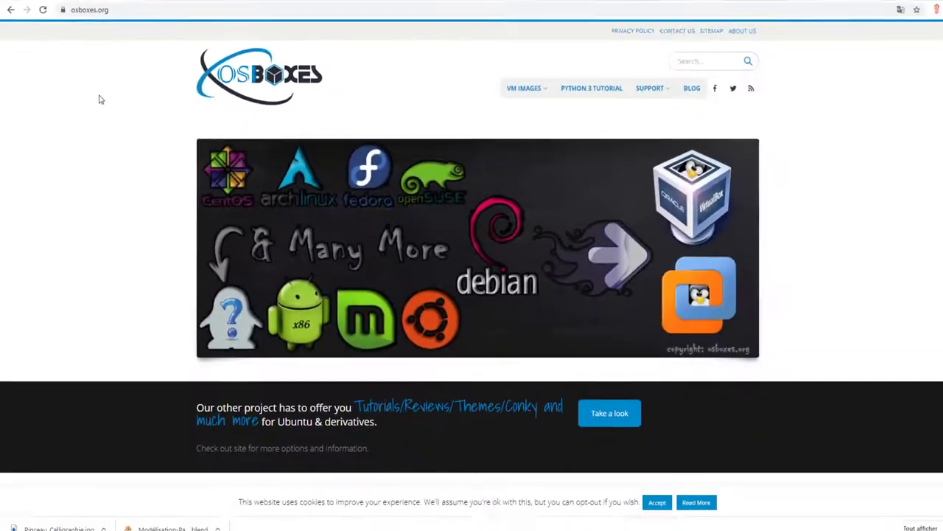
Browse down the OSBoxes home page and back up, then bring up the VM IMAGES menu
scroll(137, 112, "down", 4)
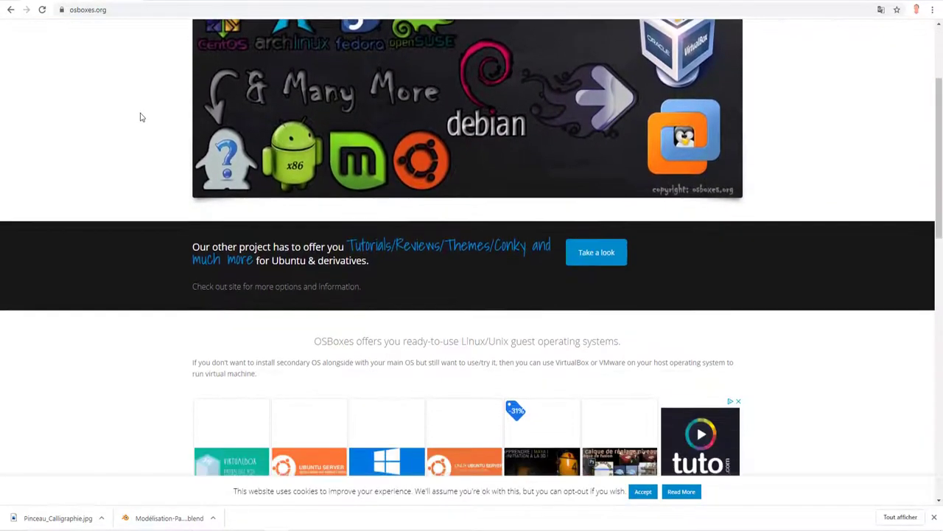
scroll(139, 116, "down", 6)
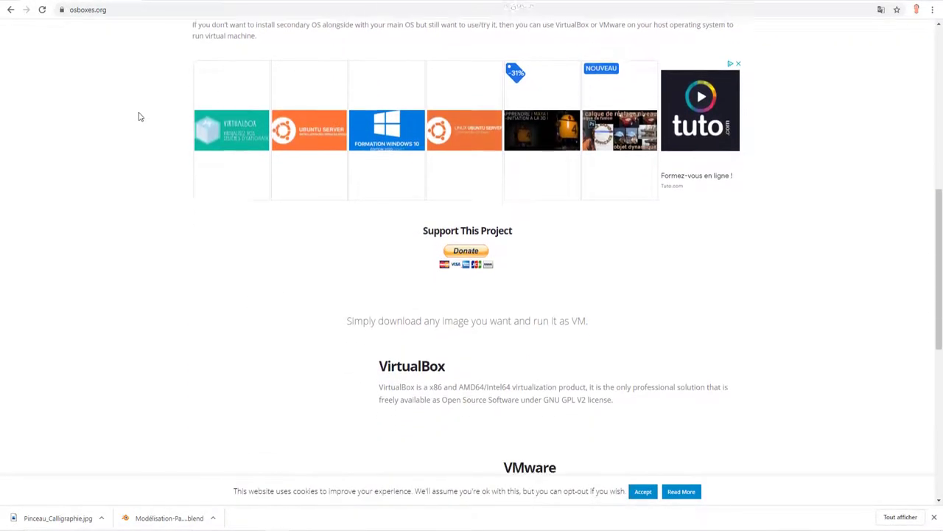
scroll(140, 116, "down", 3)
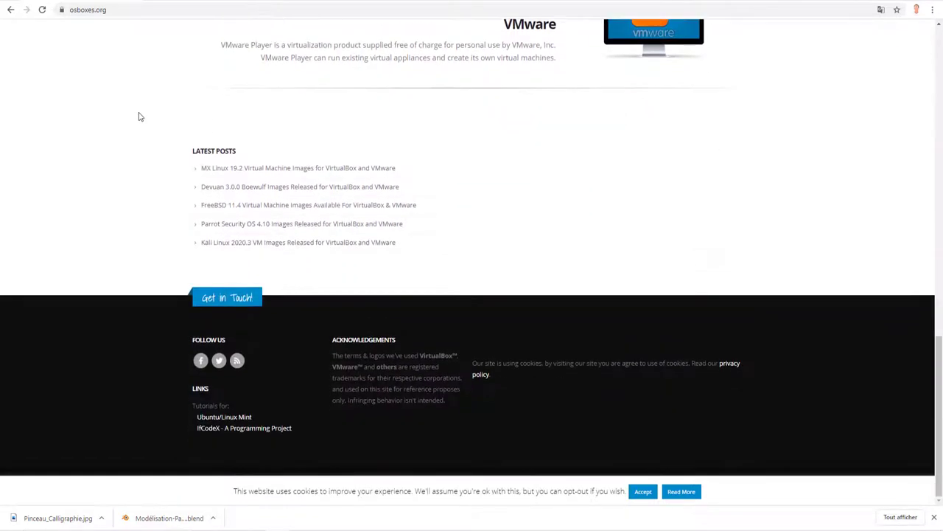
scroll(141, 117, "up", 5)
scroll(139, 113, "up", 4)
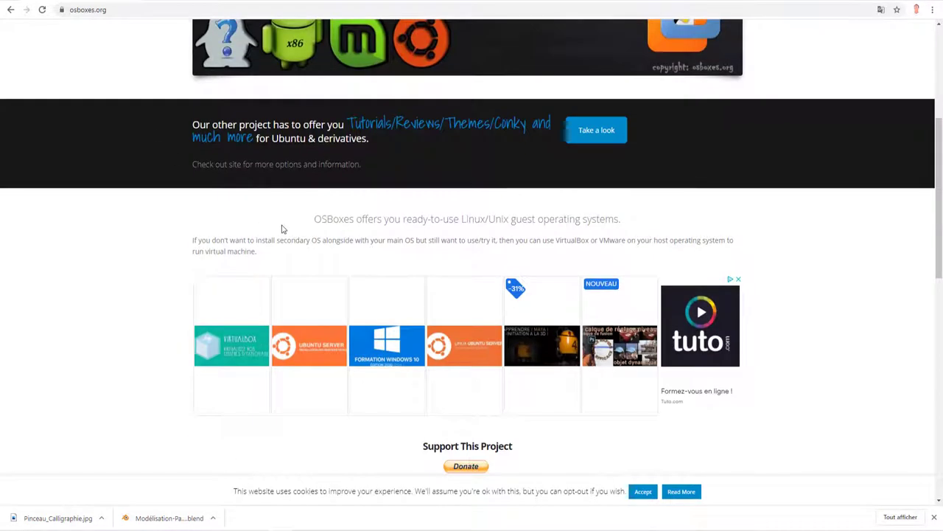
scroll(632, 179, "up", 4)
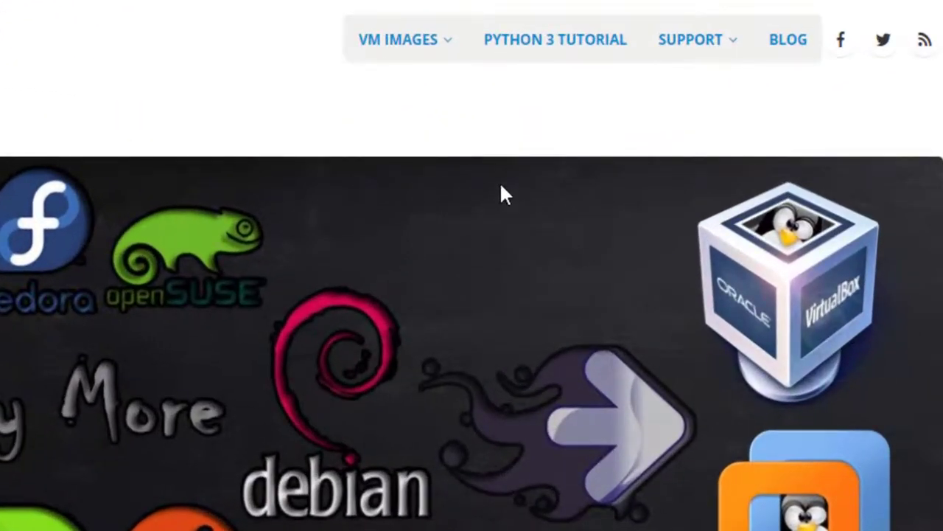
mouse_move(410, 50)
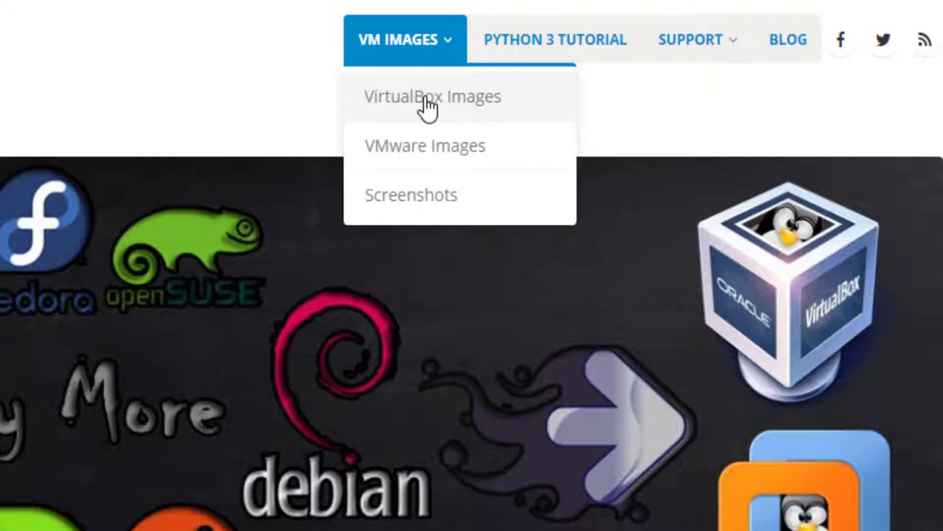
Open the OSBoxes VirtualBox Images list and scroll through it
left_click(427, 107)
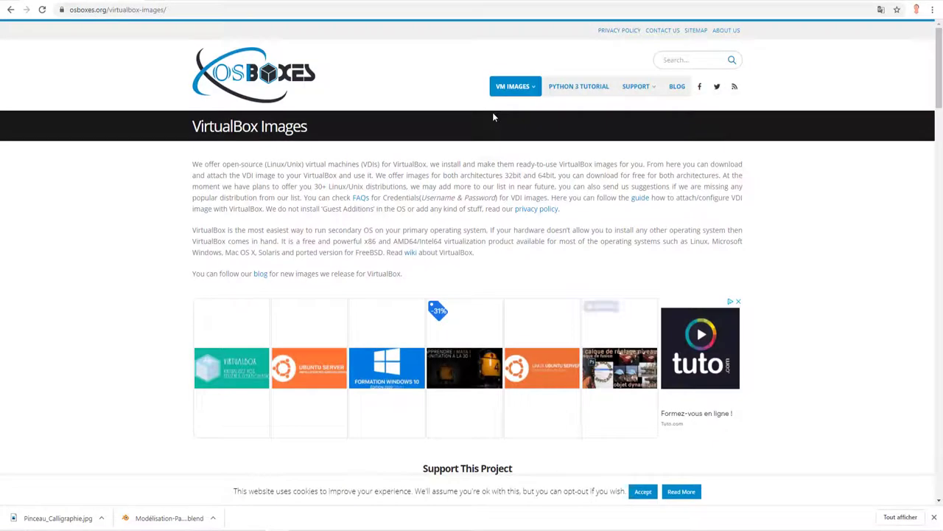
scroll(486, 212, "down", 4)
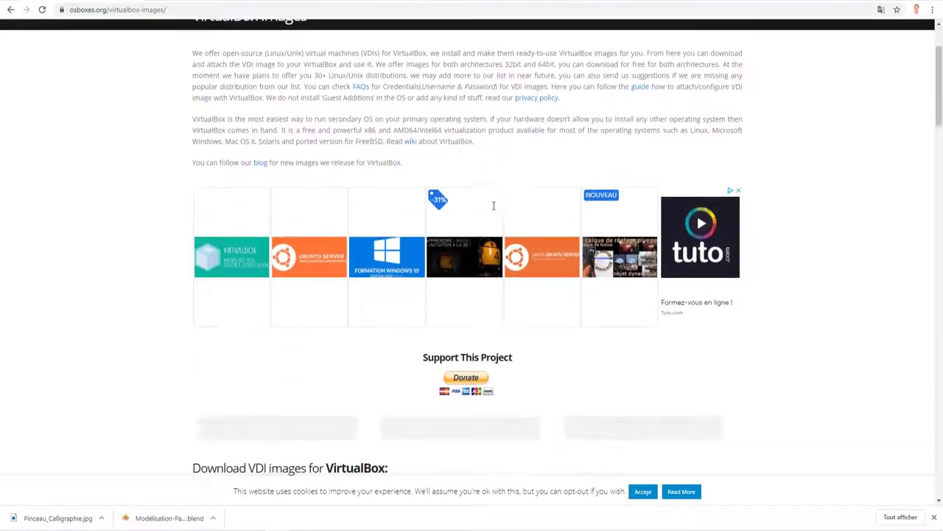
scroll(494, 210, "up", 4)
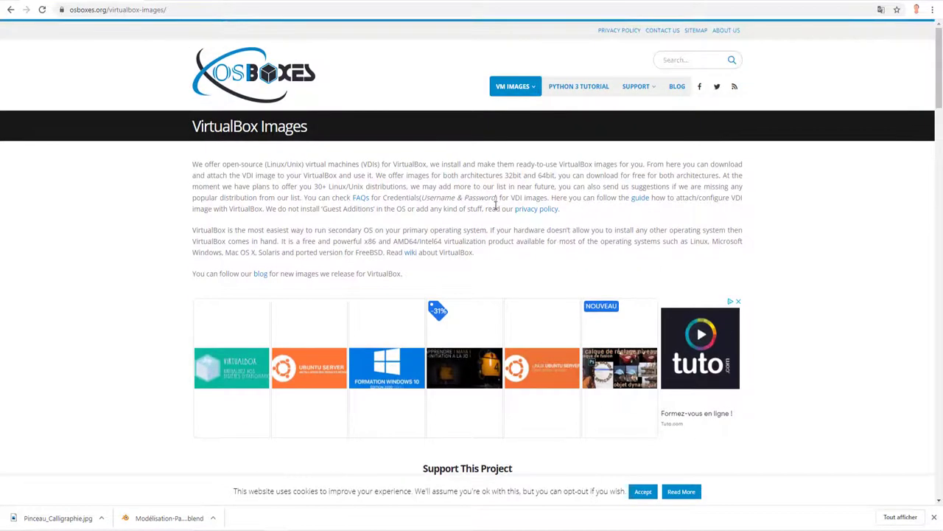
scroll(496, 206, "down", 5)
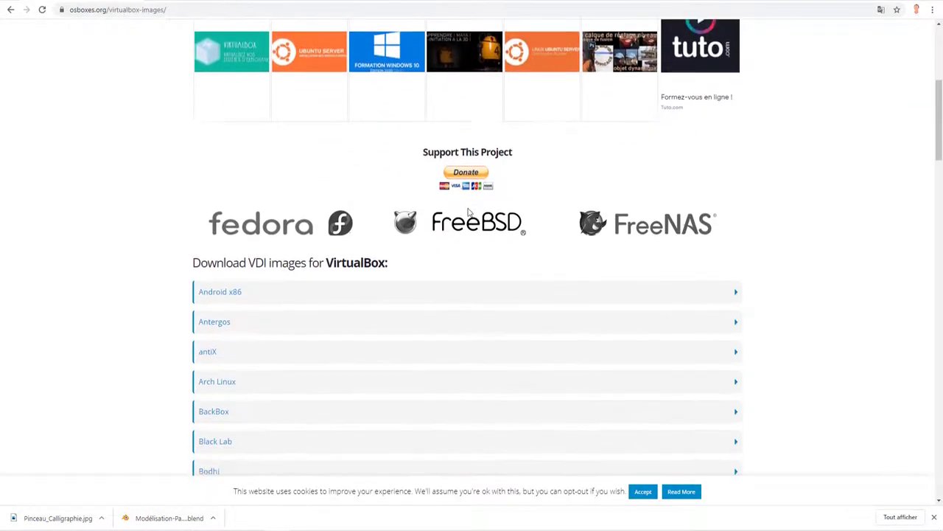
scroll(262, 192, "down", 1)
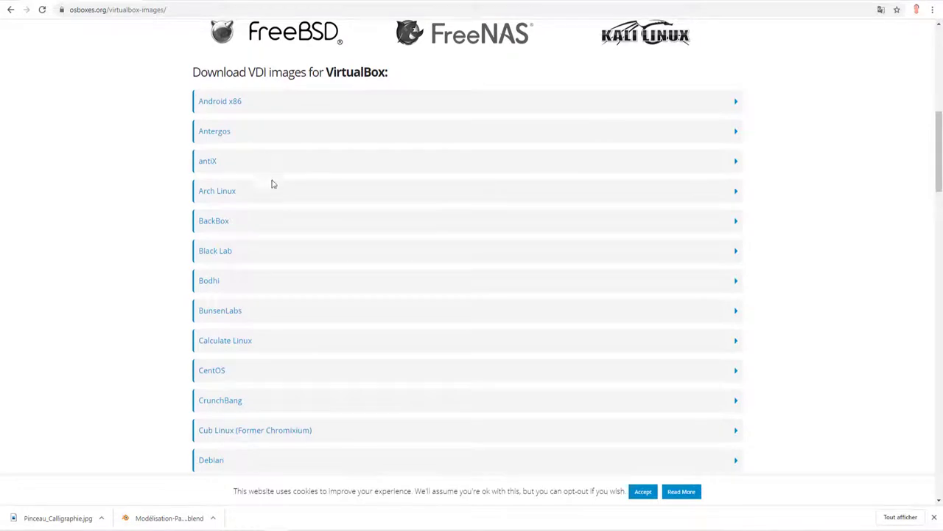
scroll(273, 186, "down", 1)
scroll(276, 191, "down", 1)
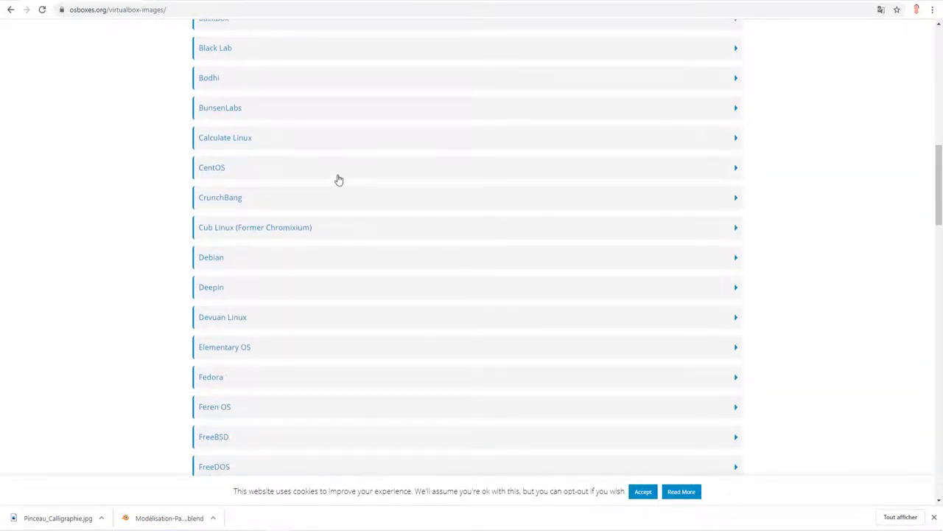
Expand the Fedora entry and open its VirtualBox (VDI) image downloads page
scroll(338, 180, "down", 1)
left_click(219, 278)
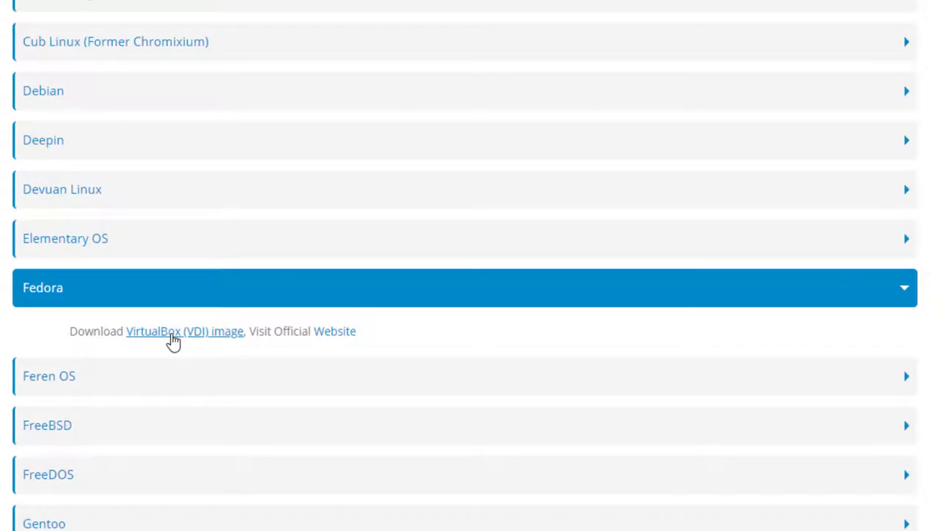
left_click(171, 333)
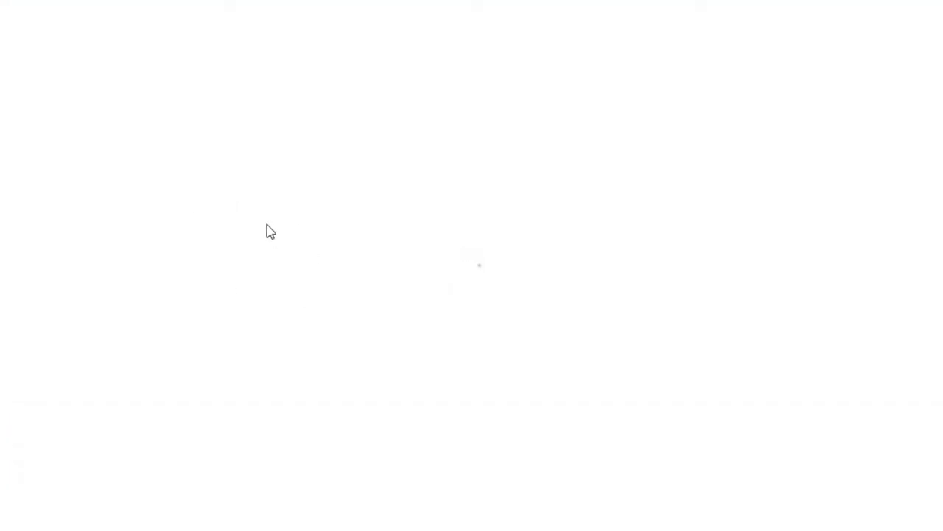
Scroll to Fedora 28, read its login credentials on the Info tab, then return to VirtualBox downloads
scroll(302, 224, "down", 7)
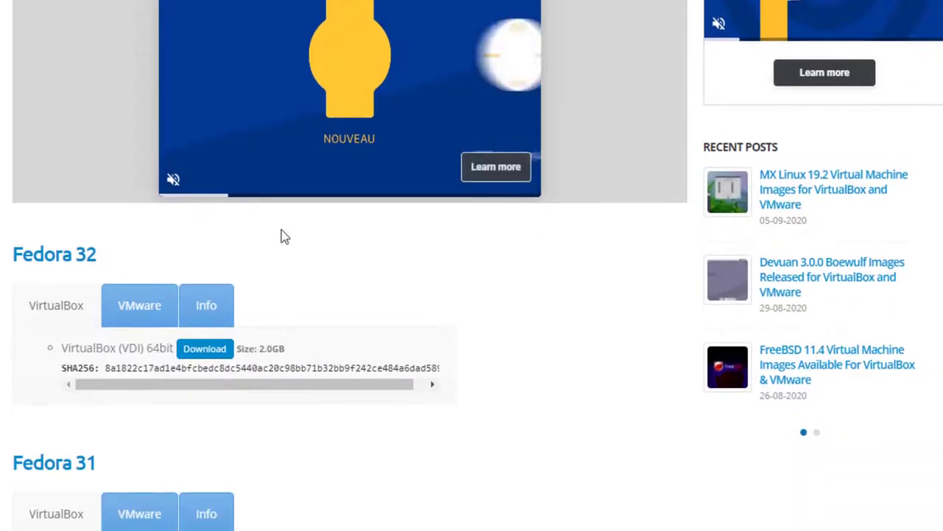
scroll(267, 262, "down", 9)
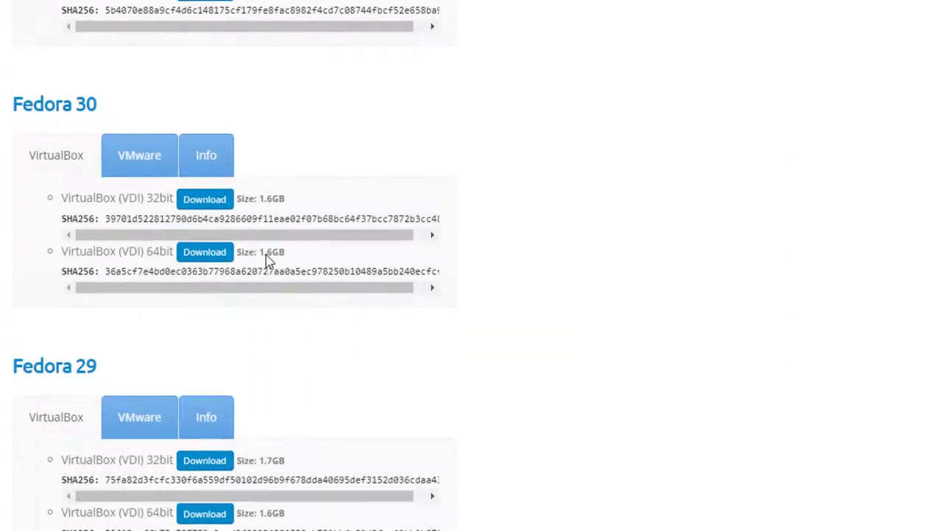
scroll(310, 245, "down", 3)
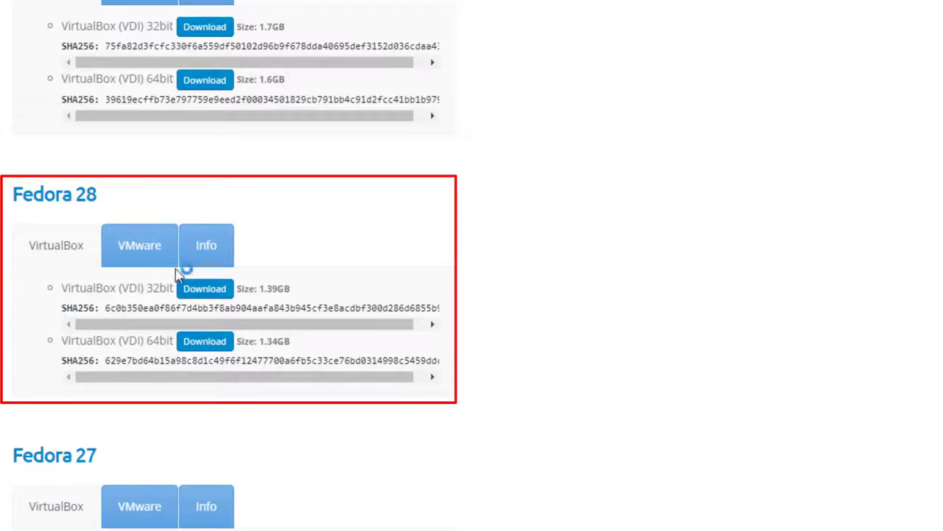
left_click(207, 250)
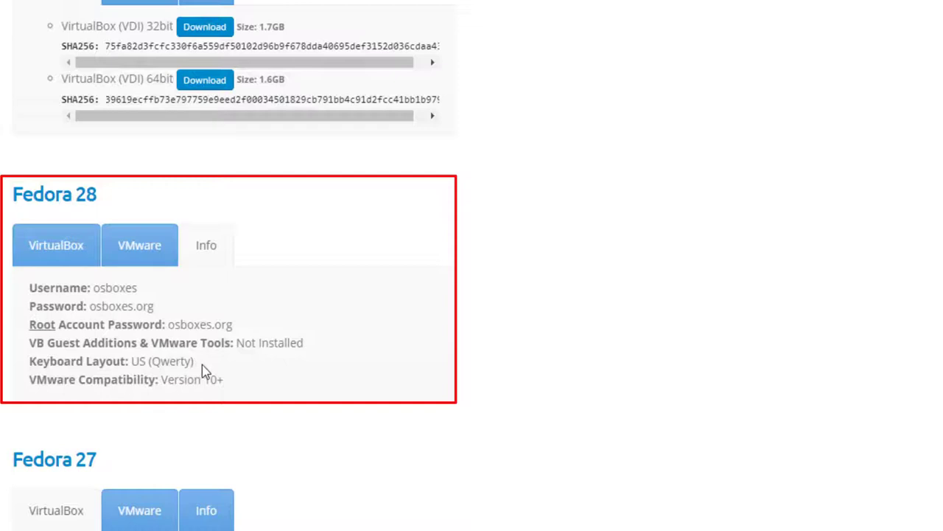
left_click(75, 252)
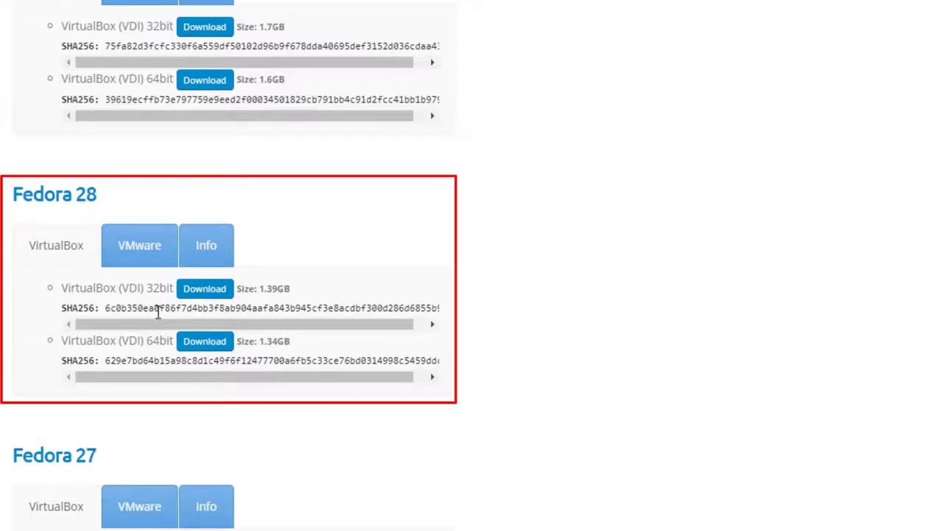
Download the Fedora 28 VirtualBox (VDI) 64bit archive 28-64.7z, accepting SourceForge's privacy notice
left_click(207, 343)
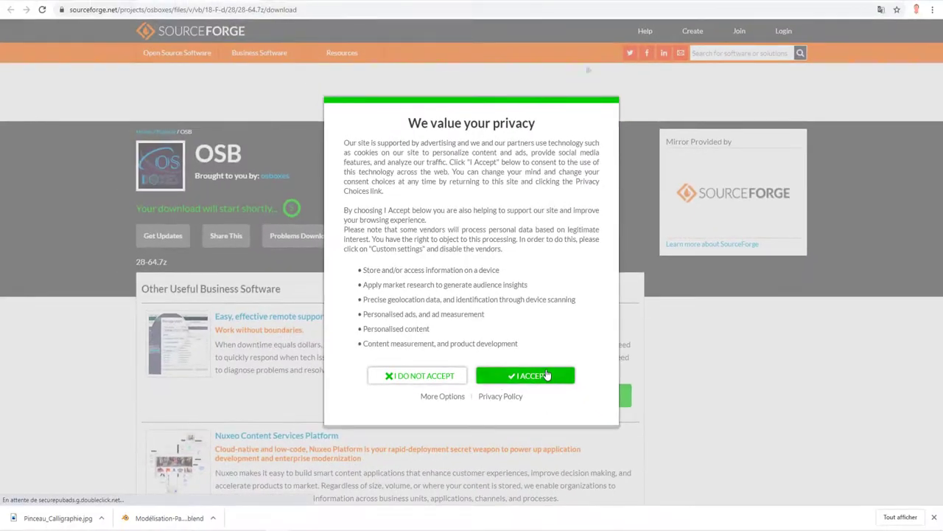
left_click(529, 383)
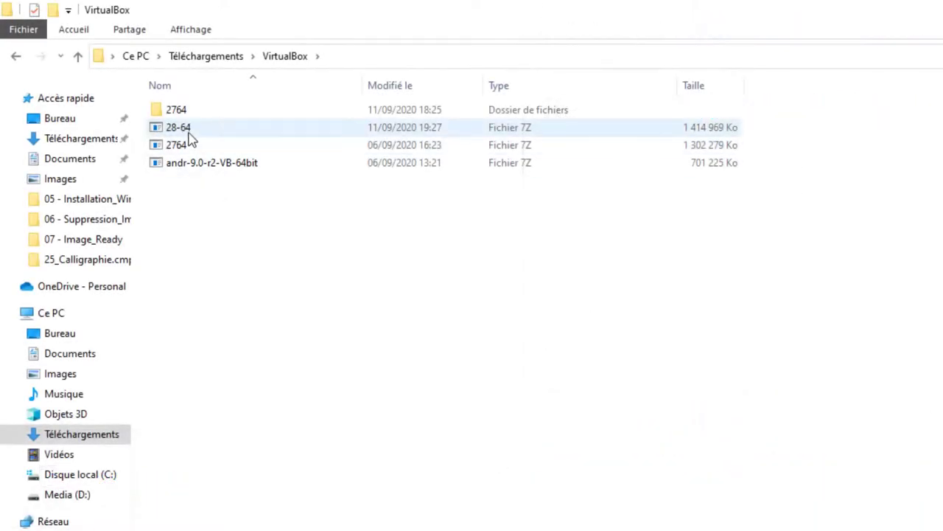
Extract 28-64.7z with 7-Zip into a 28-64 folder and open its 64bit disk image folder
left_click(187, 134)
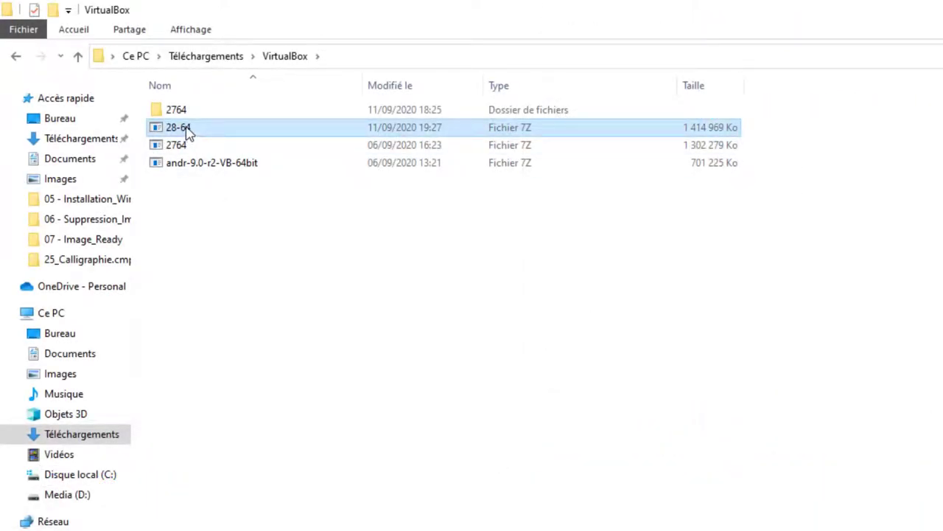
right_click(189, 133)
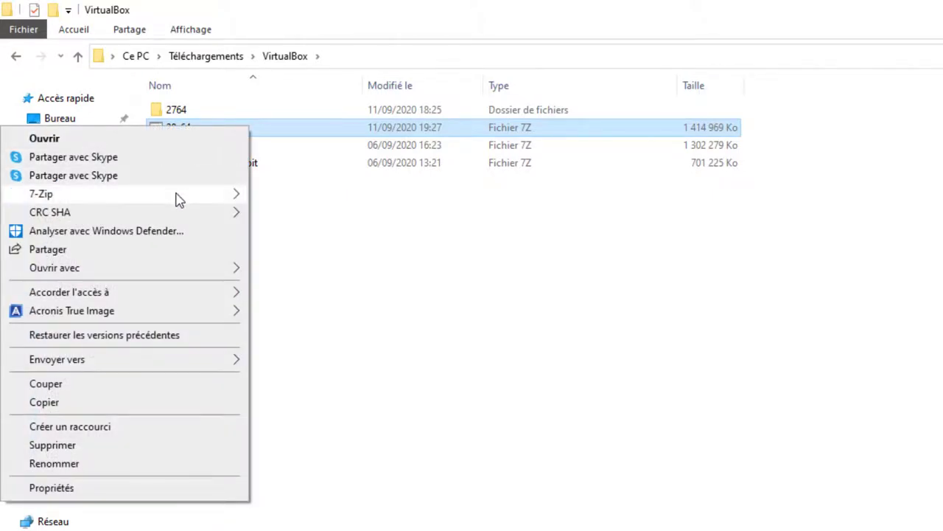
mouse_move(179, 199)
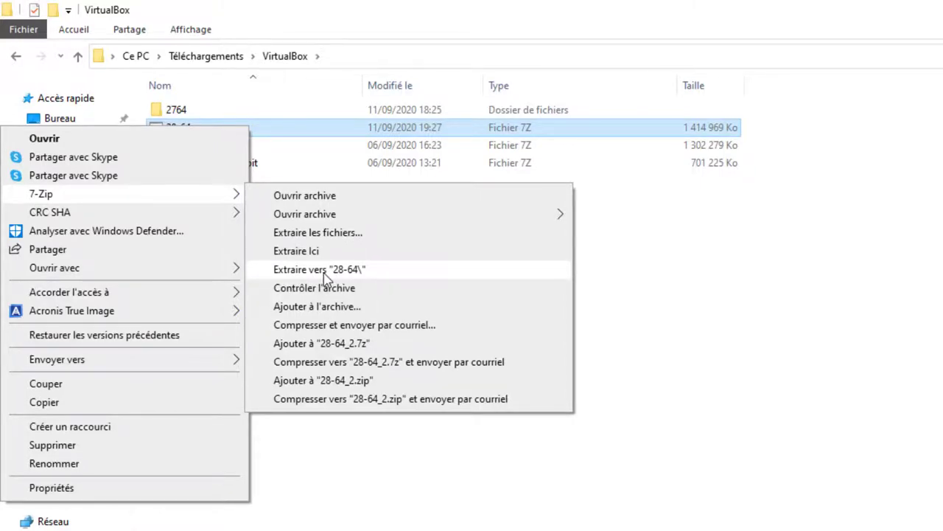
left_click(324, 270)
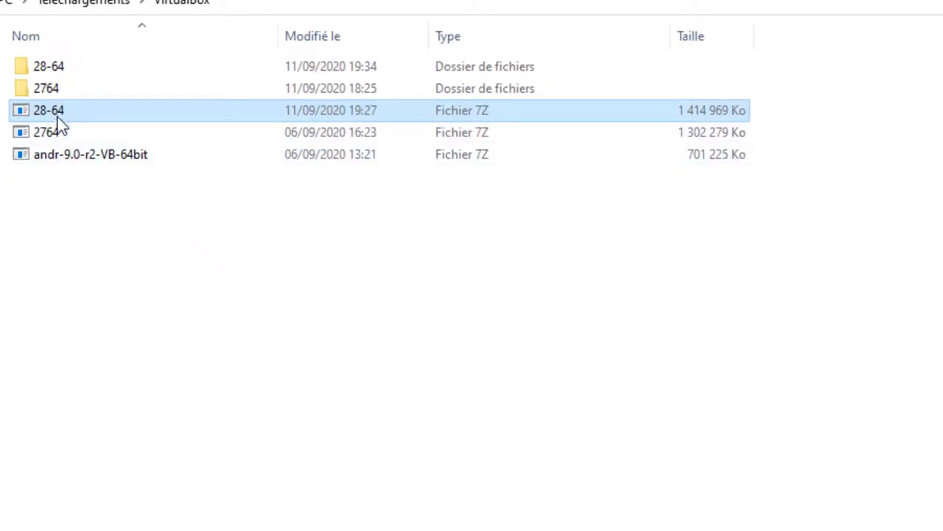
double_click(60, 69)
double_click(56, 72)
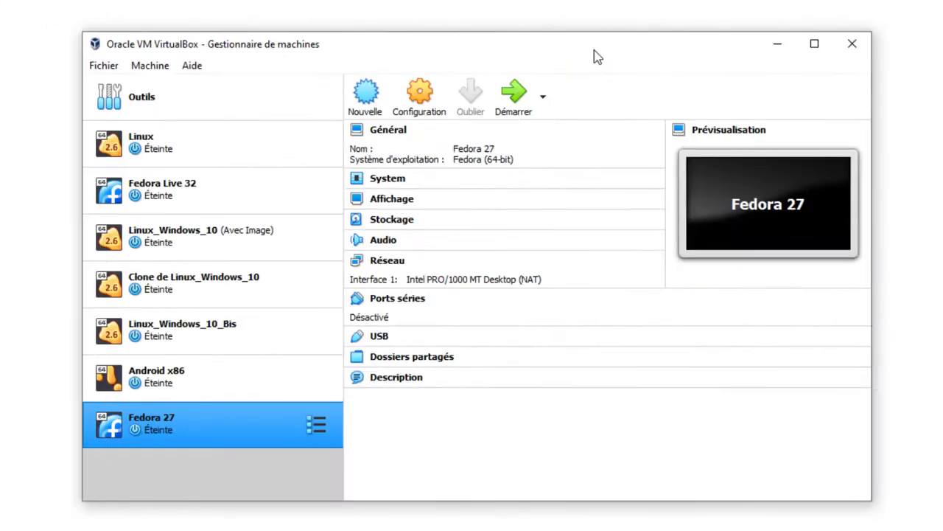
Start a new machine named Fedora 28 (Linux Fedora 64-bit) with its folder set to D:\VirtualBox
left_click(368, 100)
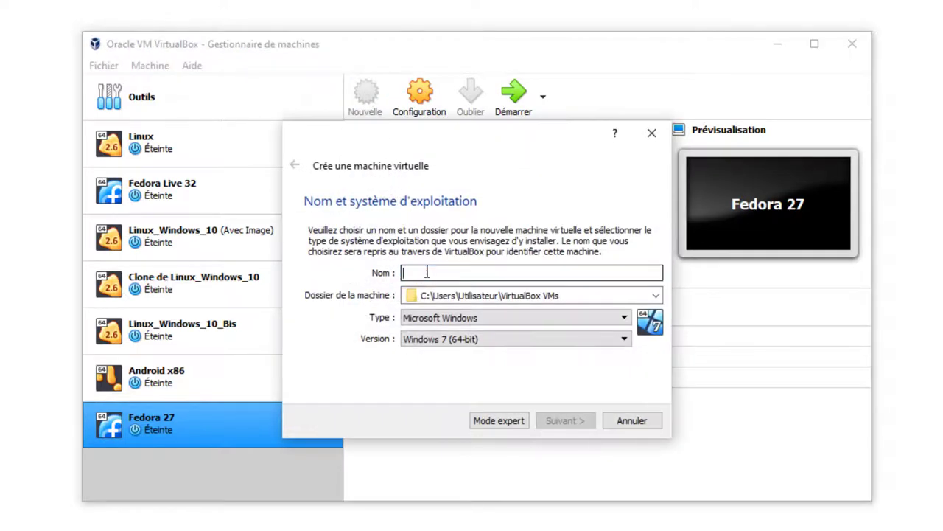
type("Fedora 28")
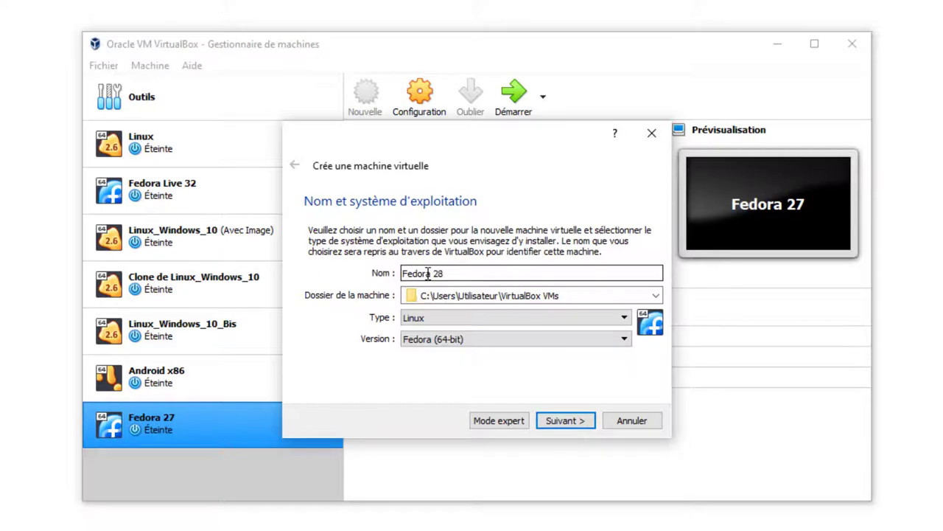
left_click(655, 296)
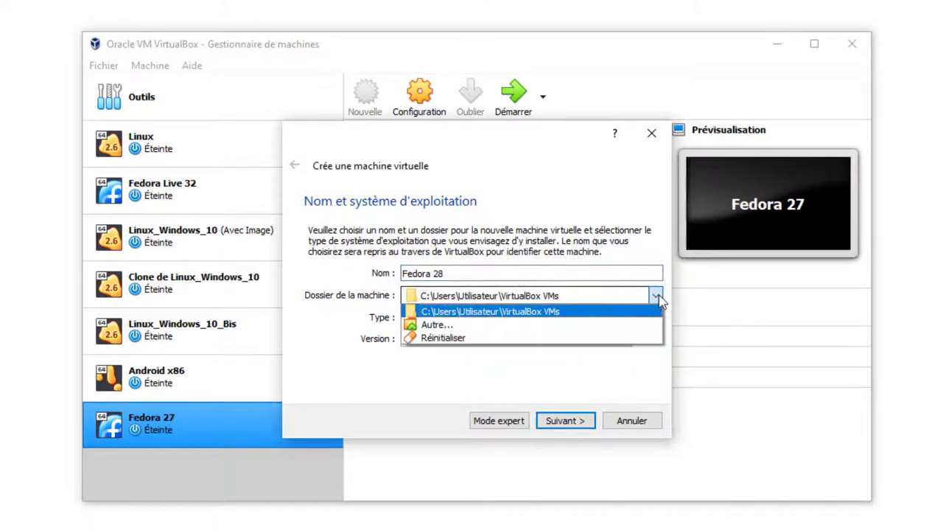
left_click(469, 325)
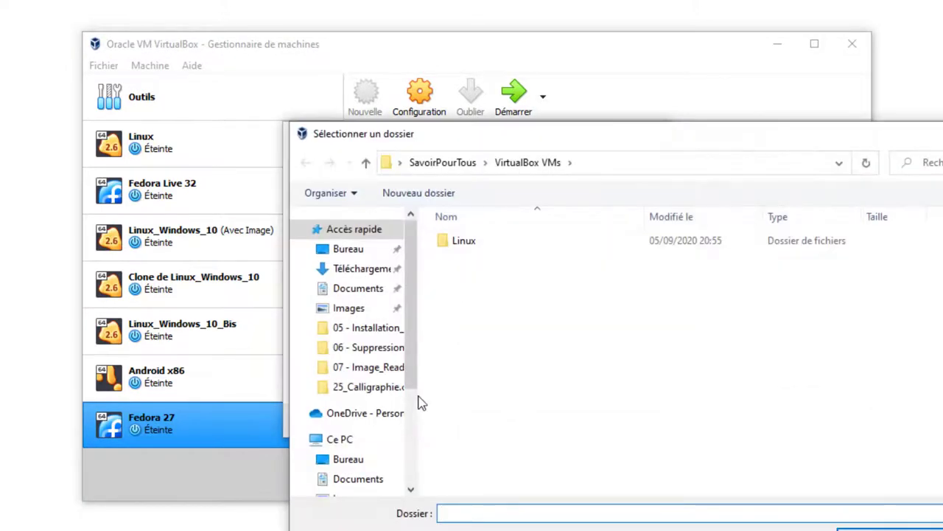
left_click_drag(417, 343, 406, 488)
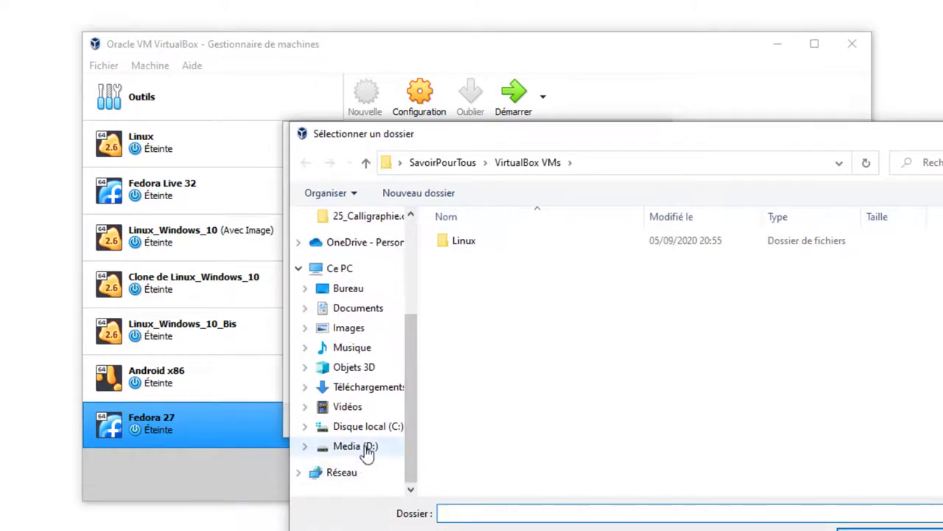
left_click(366, 450)
scroll(508, 471, "down", 1)
left_click(507, 488)
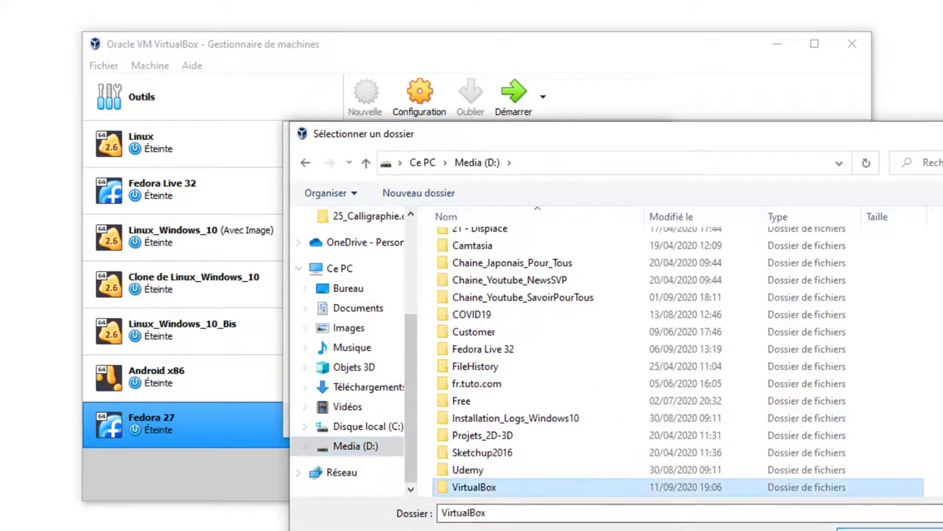
left_click(884, 529)
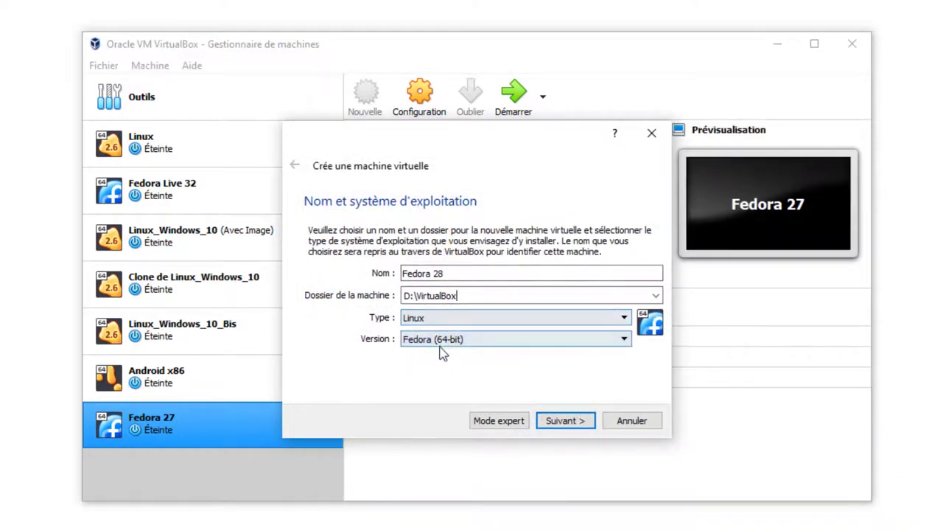
left_click(567, 422)
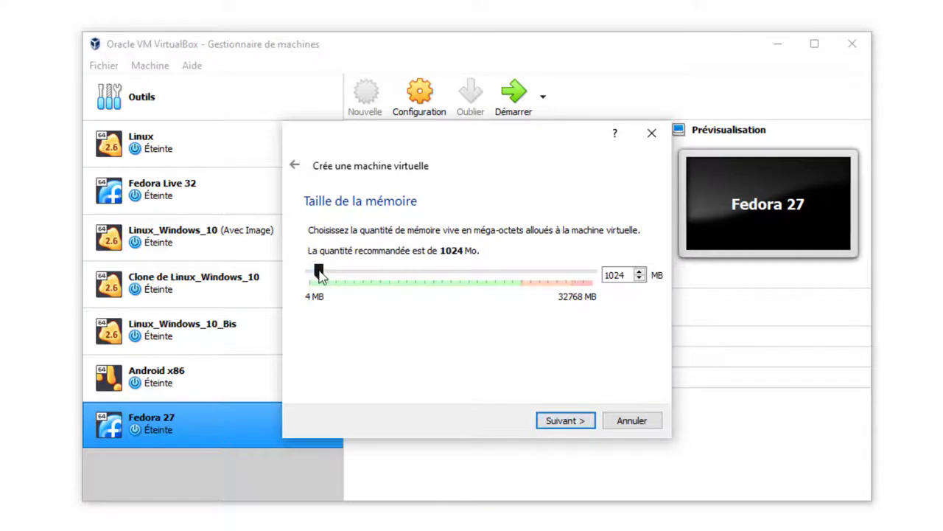
Set the machine's memory to 5433 MB and continue
left_click_drag(320, 274, 354, 278)
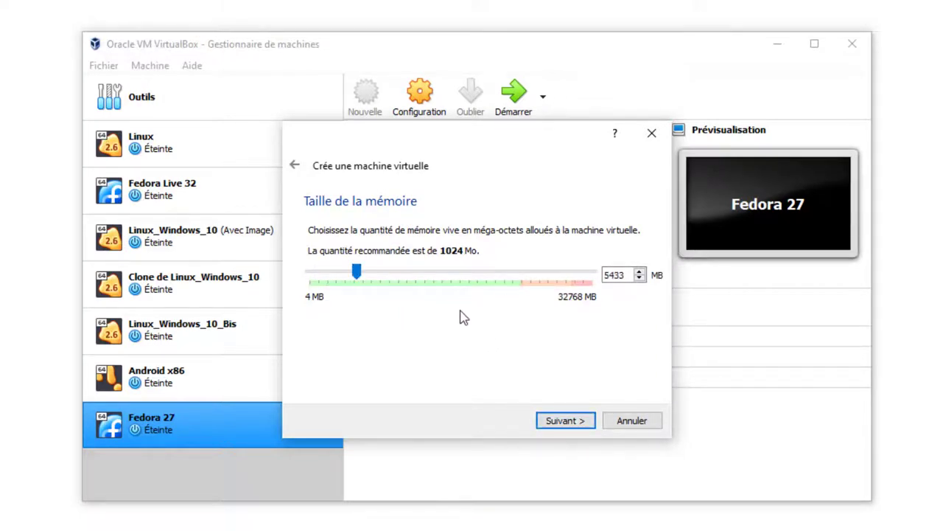
left_click(564, 421)
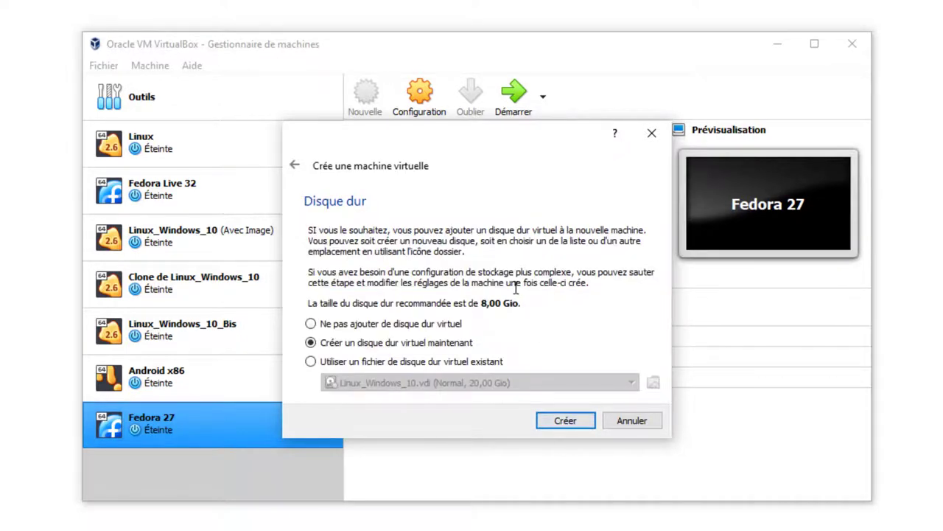
Add the downloaded Fedora 28 (64bit).vdi file to the list of existing virtual disks
left_click(311, 362)
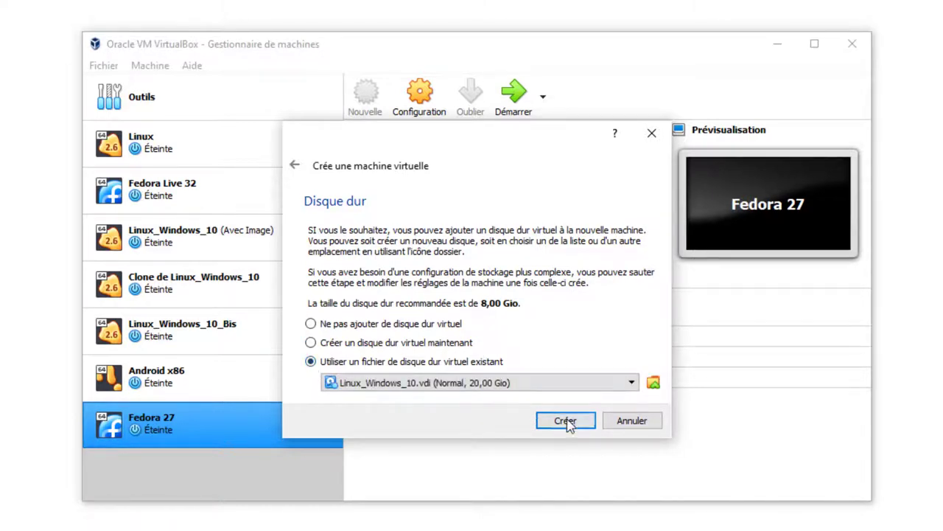
left_click(653, 383)
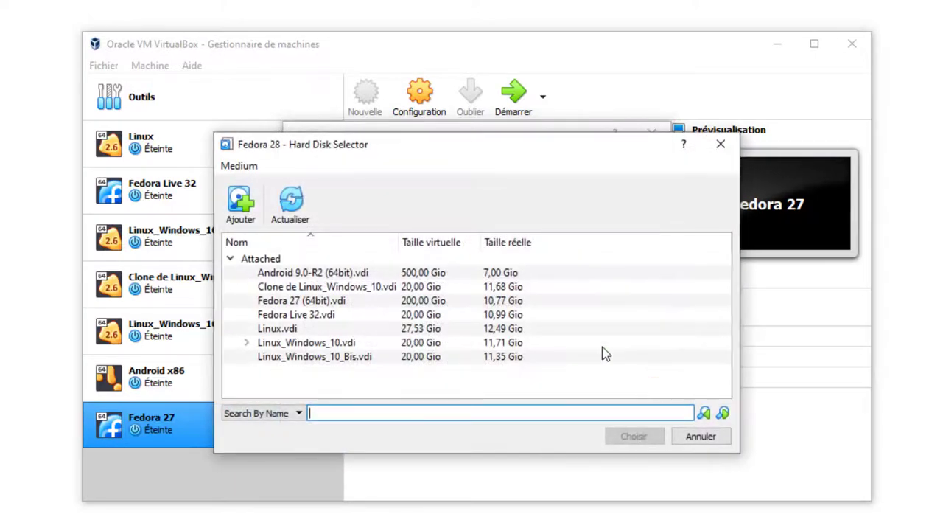
left_click(240, 201)
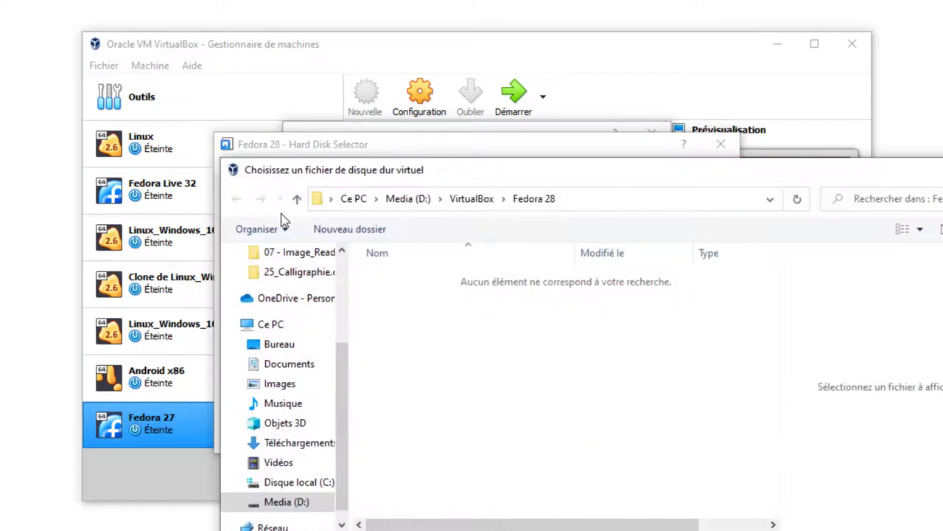
scroll(343, 287, "up", 3)
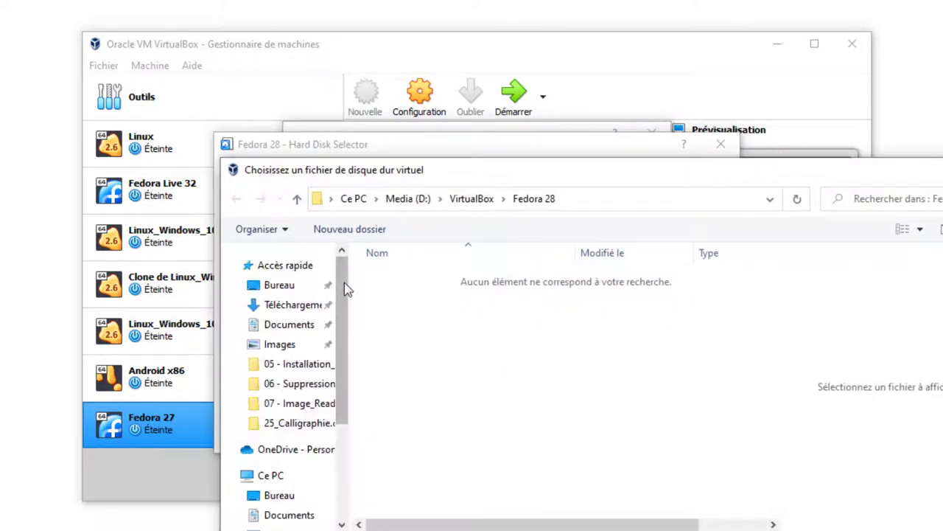
left_click(330, 304)
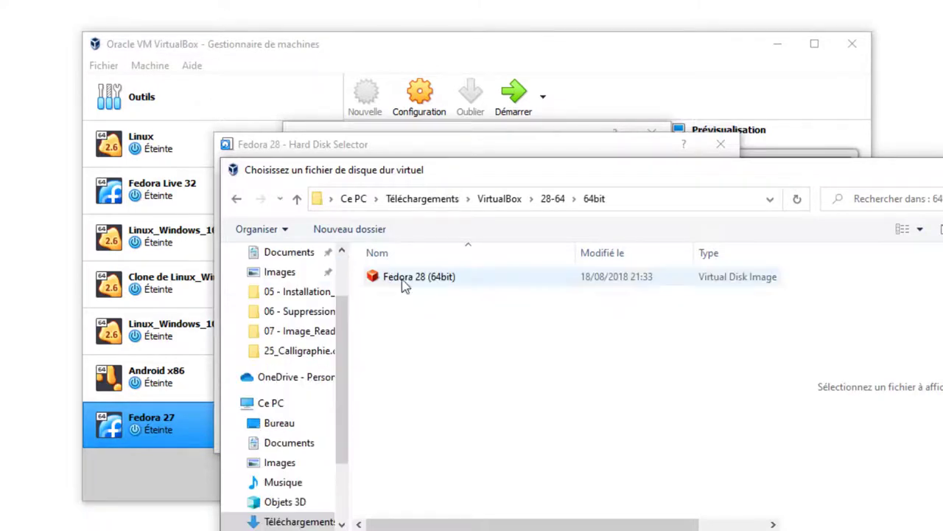
left_click(407, 283)
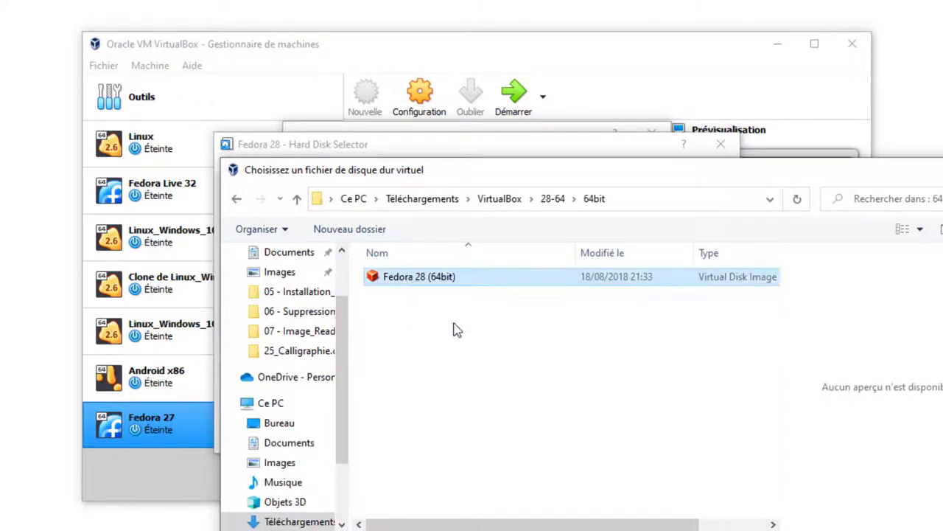
key("Return")
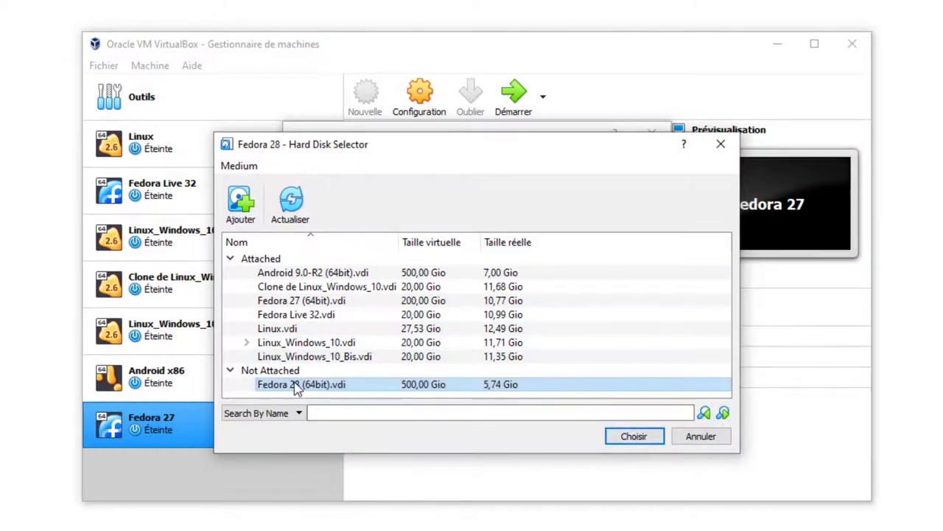
Select Fedora 28 (64bit).vdi as the hard disk and create the machine
left_click(266, 385)
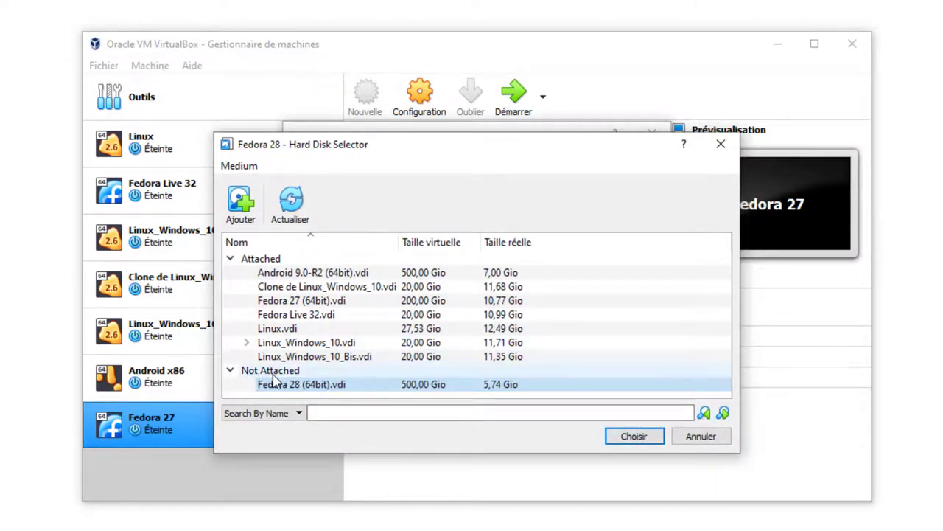
left_click(633, 437)
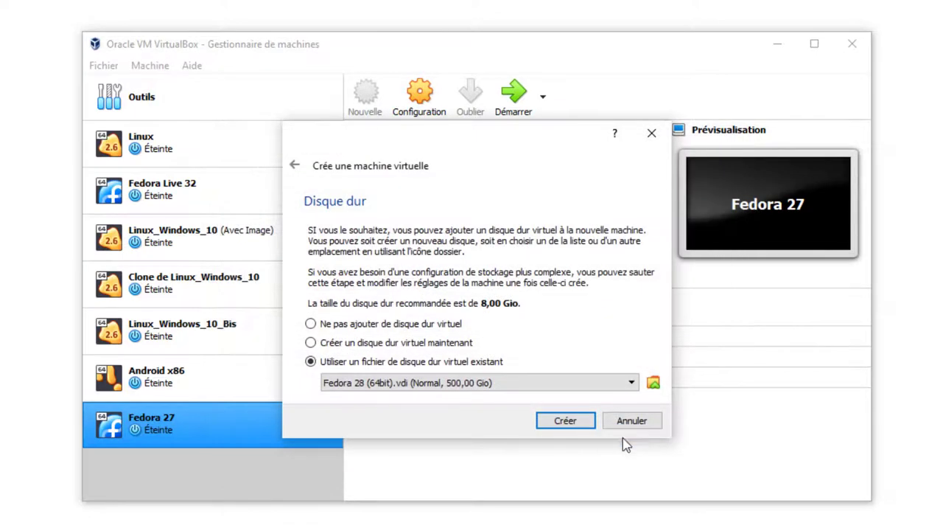
left_click(565, 421)
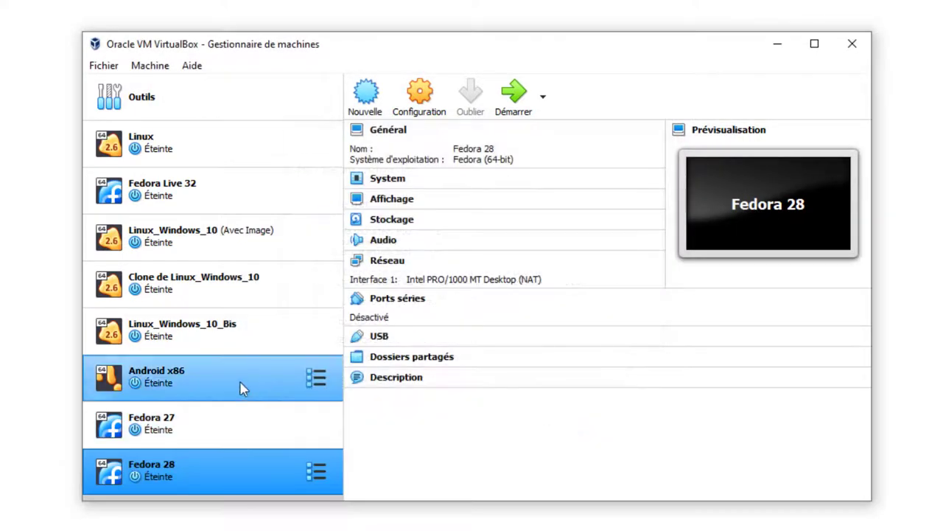
Check Fedora 28's storage lists the .vdi under Contrôleur SATA, then start the machine
left_click(425, 96)
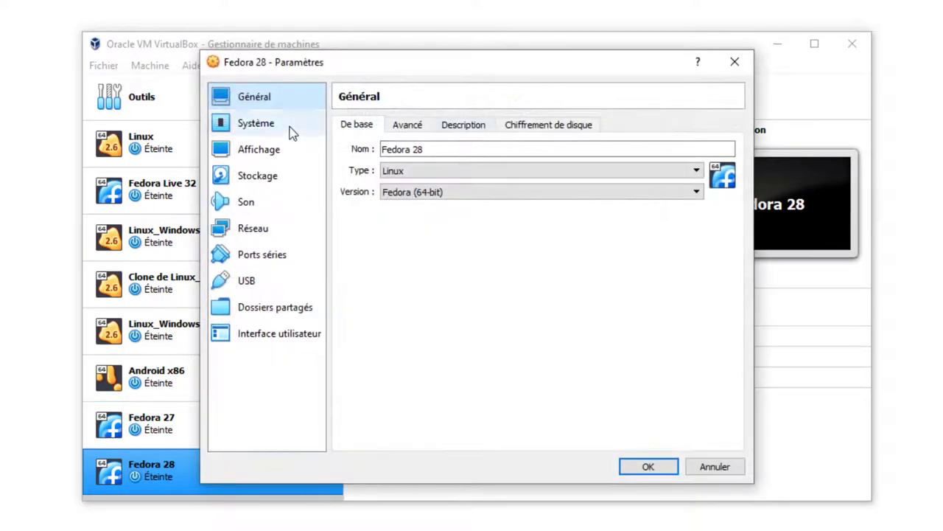
left_click(265, 178)
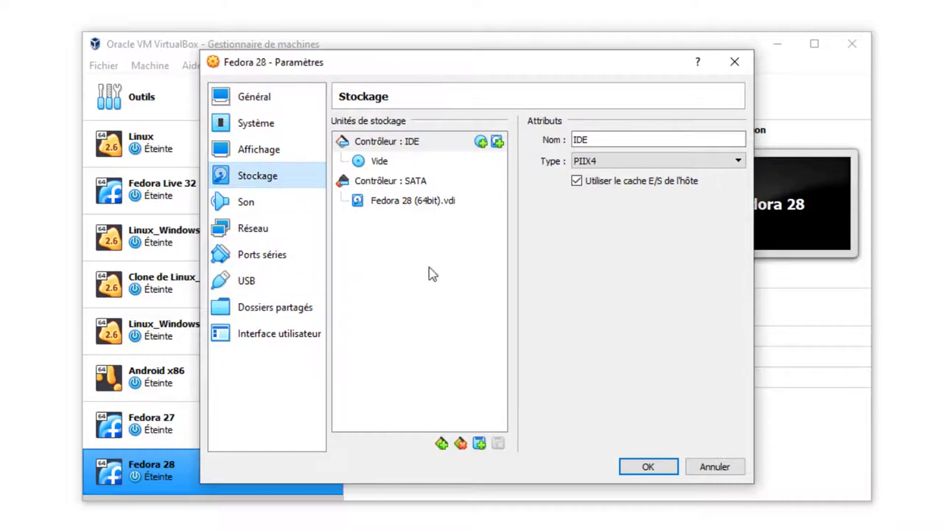
left_click(396, 205)
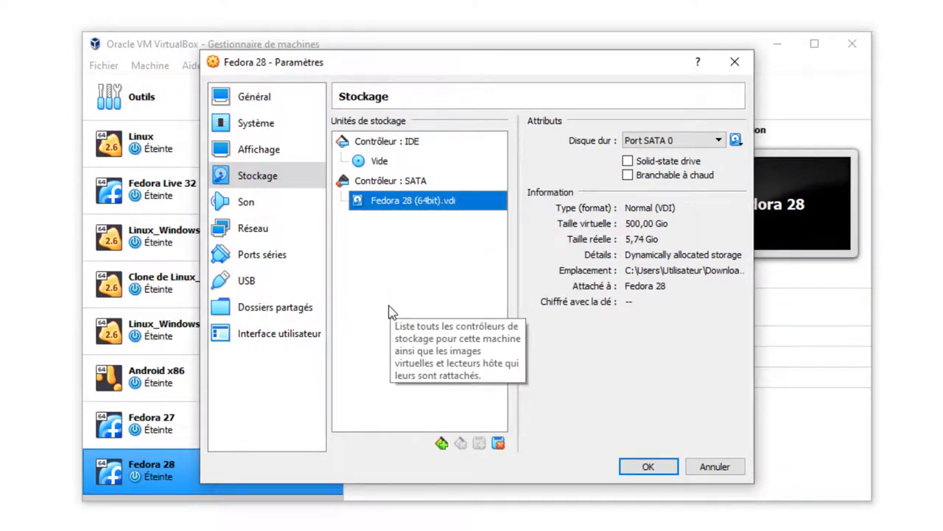
left_click(650, 467)
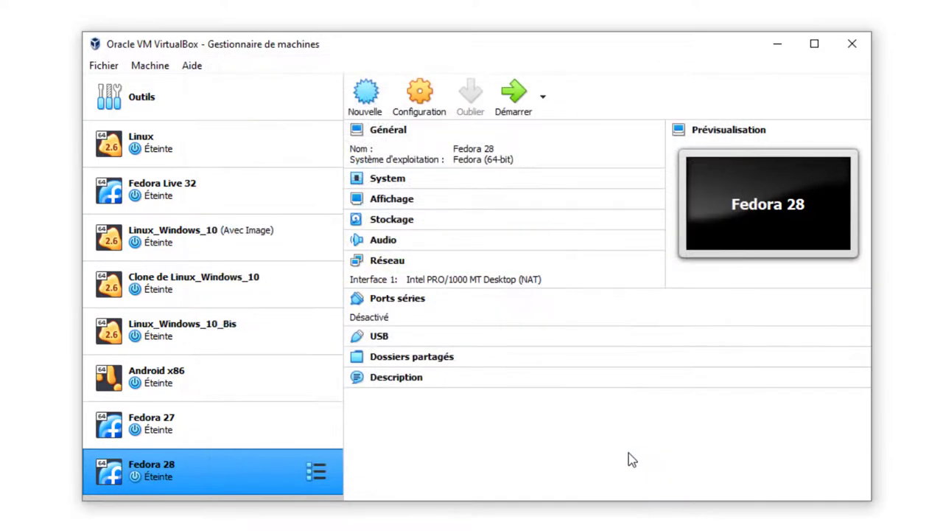
left_click(518, 100)
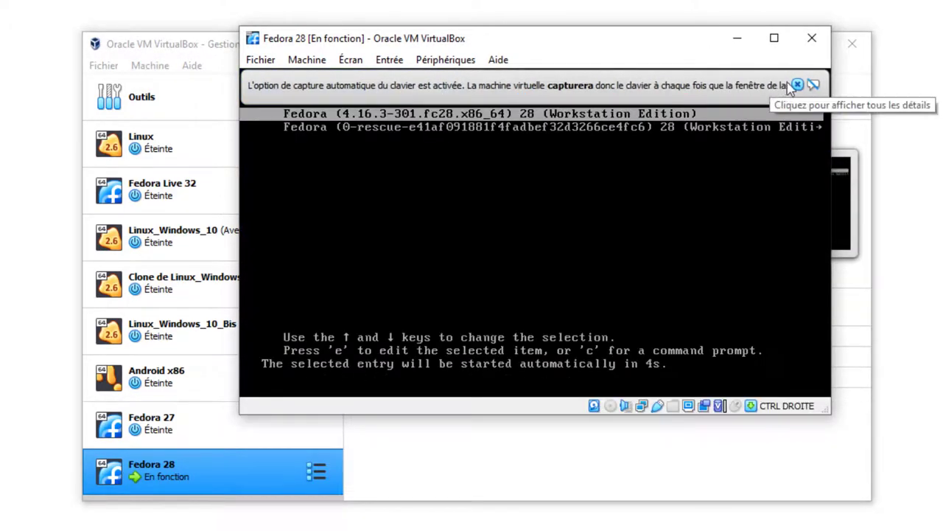
Dismiss the keyboard capture notice and boot the first GRUB entry immediately
left_click(797, 85)
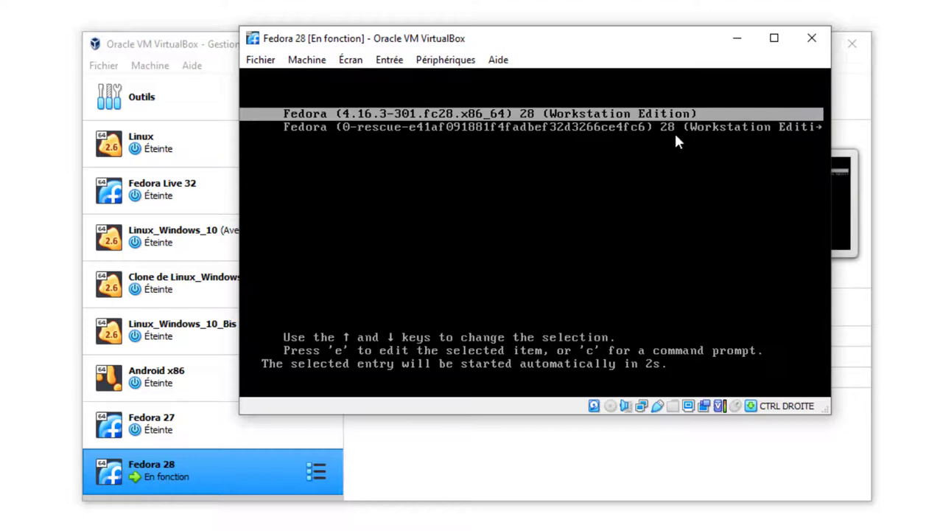
key("Return")
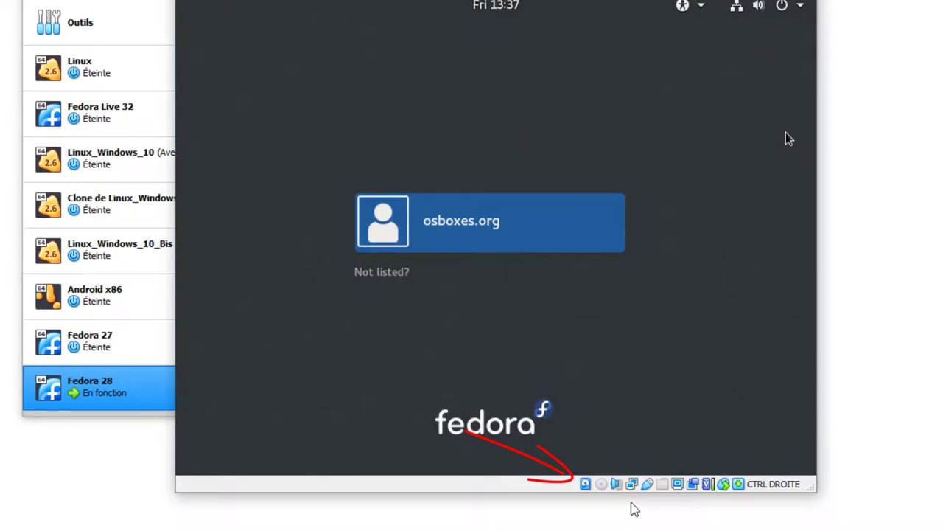
Sign in as the listed user on the GDM login screen with the account password
left_click(451, 227)
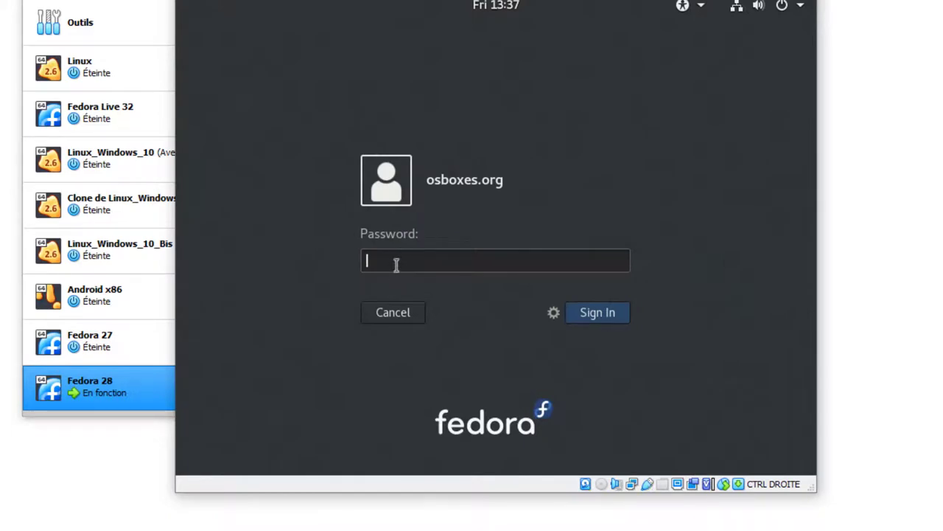
type("osboxes.org")
key("Return")
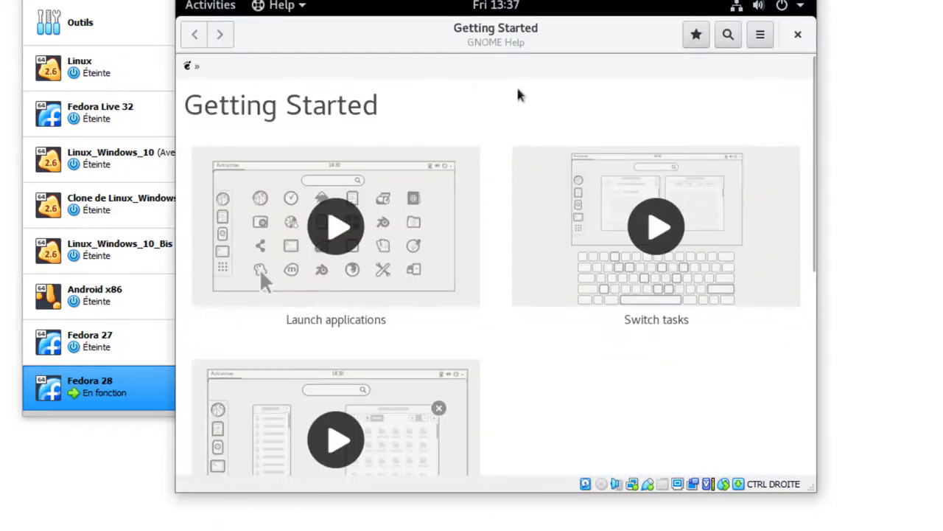